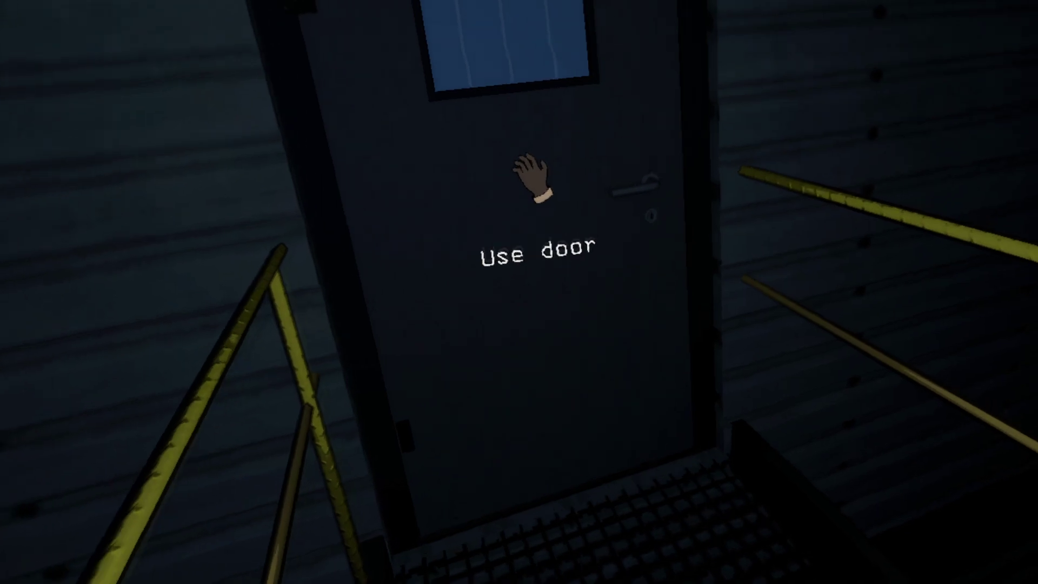
{"action": "key", "text": "e"}
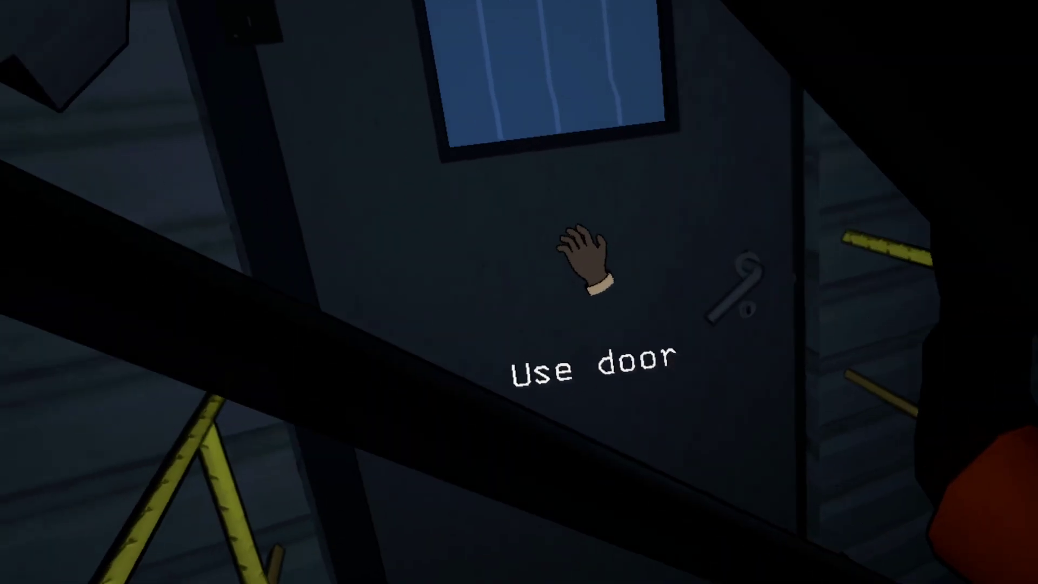